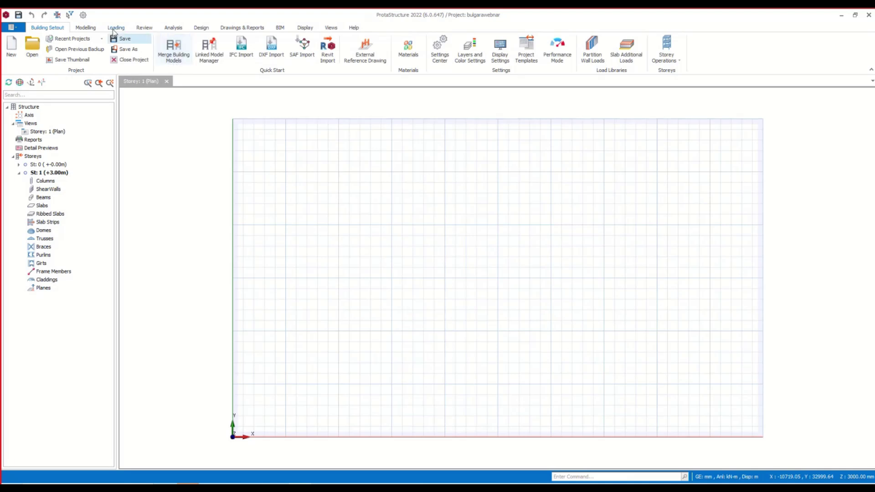
Go from Modelling back to Building Setout to reach the Storey Reference Drawing list
click(87, 28)
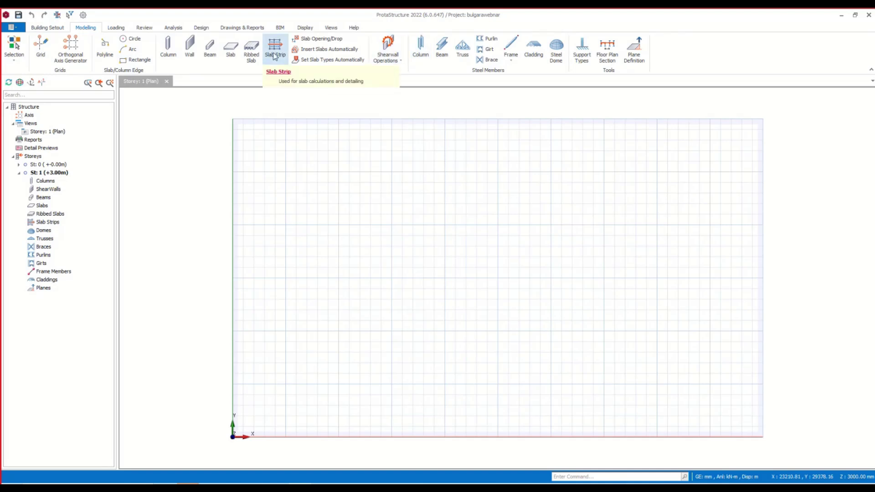
click(47, 27)
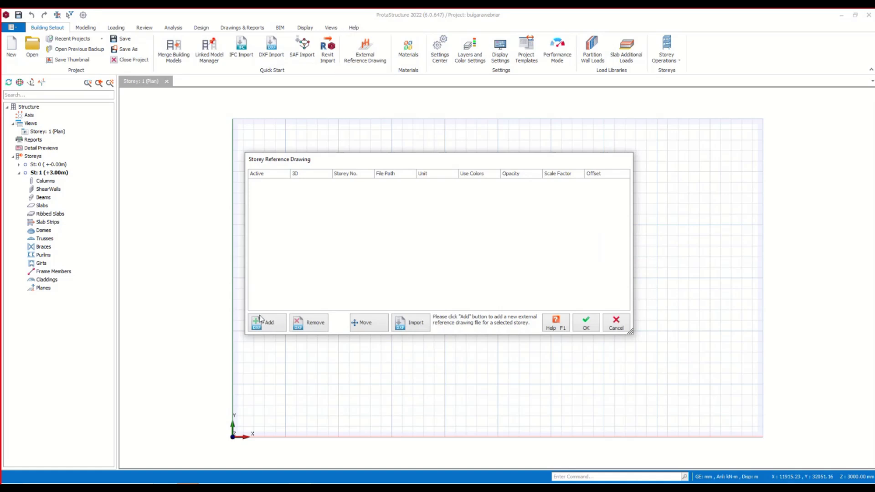
Add DEMO_DXF_ITHAL_fixed_m_training.dxf to the storey reference drawing list
click(270, 324)
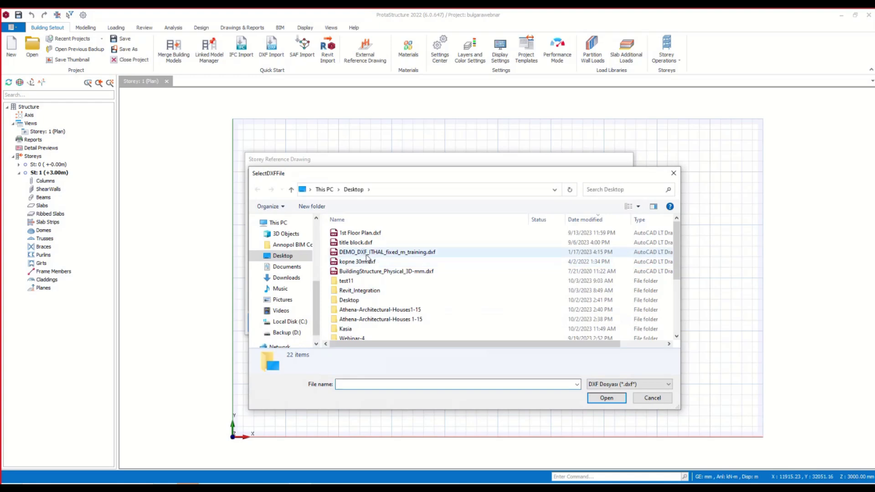
click(367, 253)
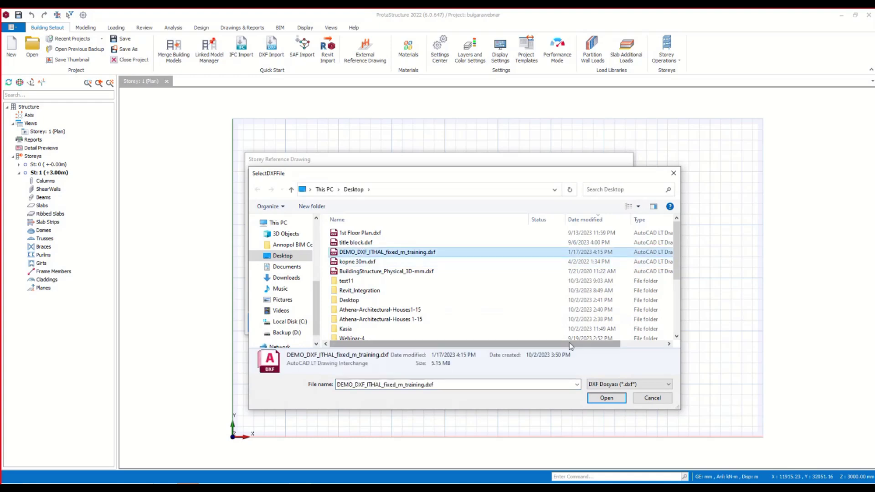
click(606, 399)
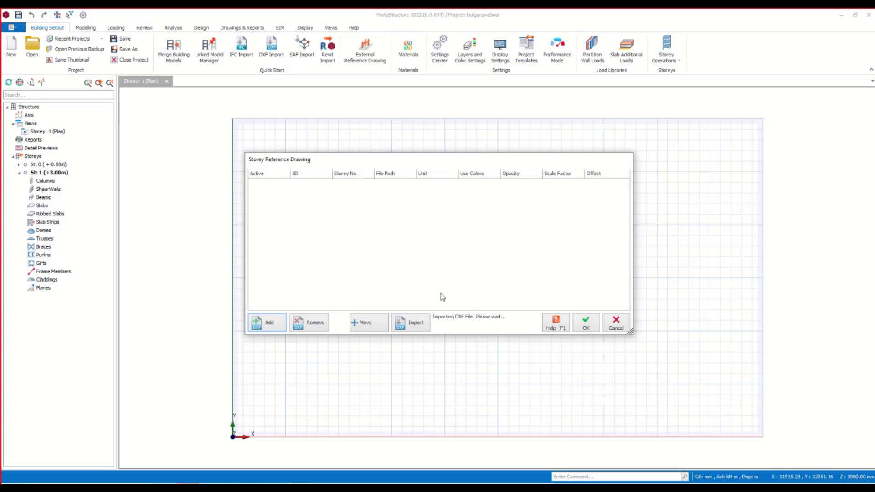
Set the reference drawing's unit to m, make it Active, and move the dialog aside
click(490, 182)
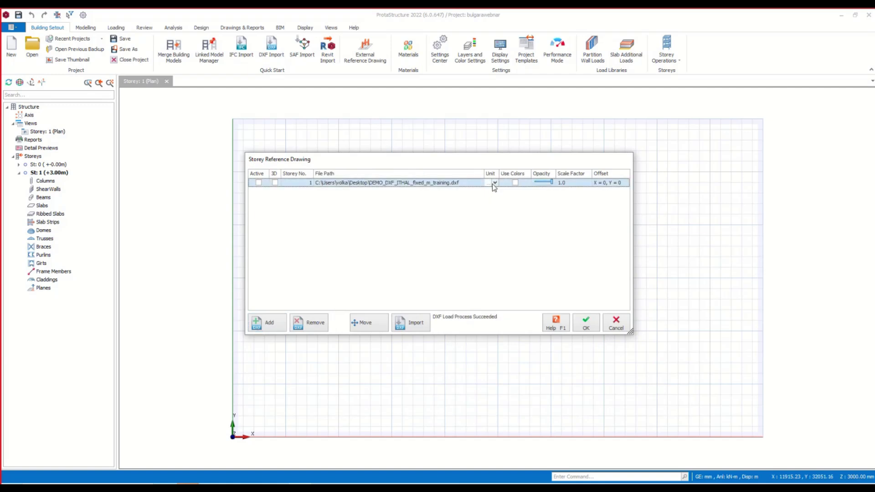
click(495, 183)
click(490, 201)
click(259, 182)
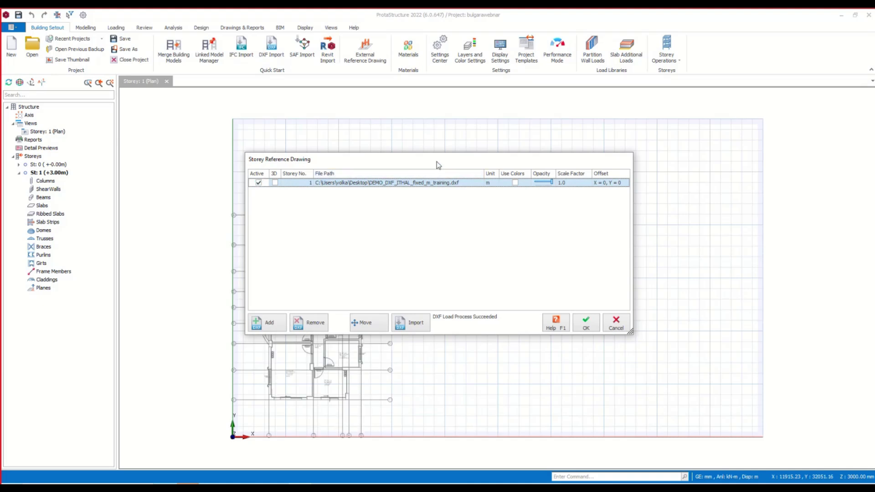
drag(437, 162, 613, 146)
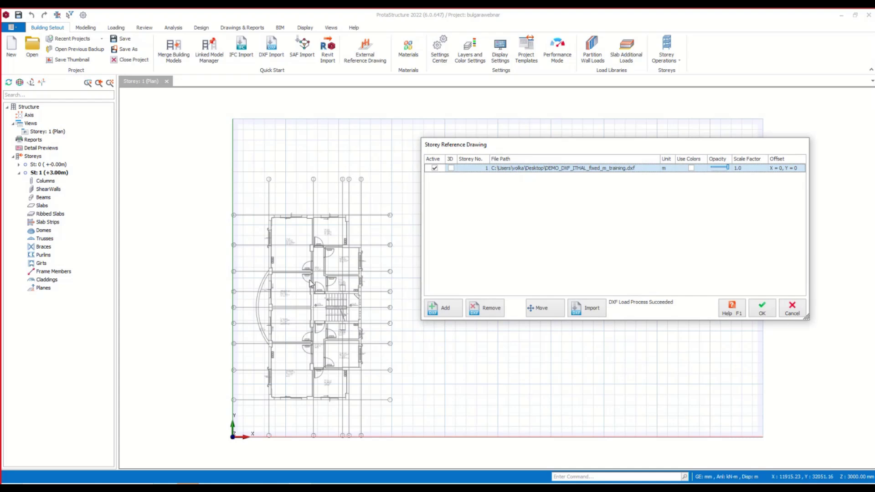
Import the DXF's grid lines, columns and walls into the model, with Slab unticked
click(590, 313)
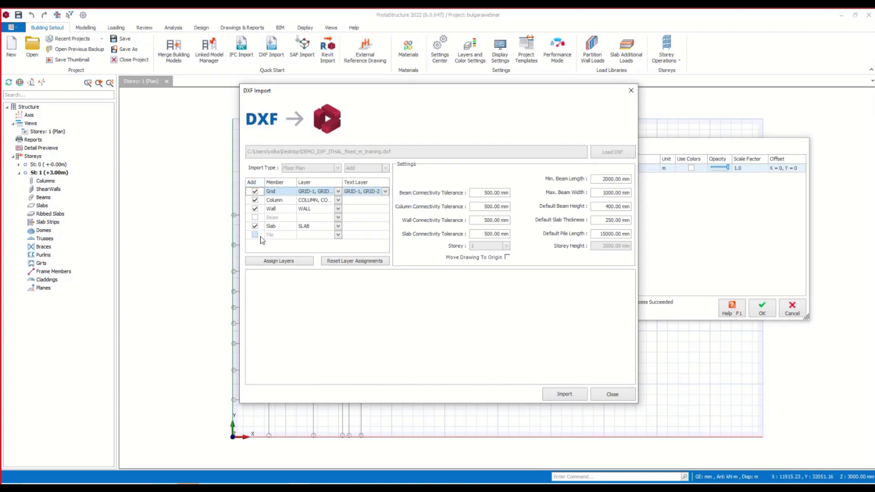
click(255, 226)
click(255, 227)
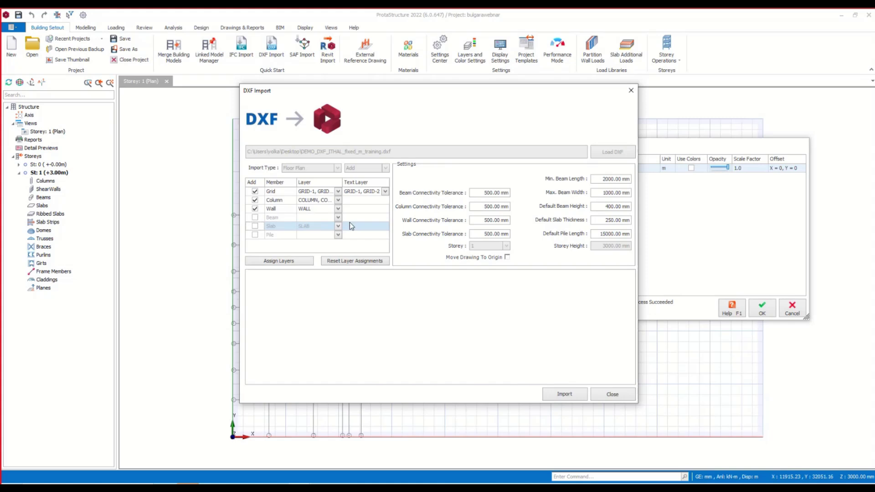
click(564, 394)
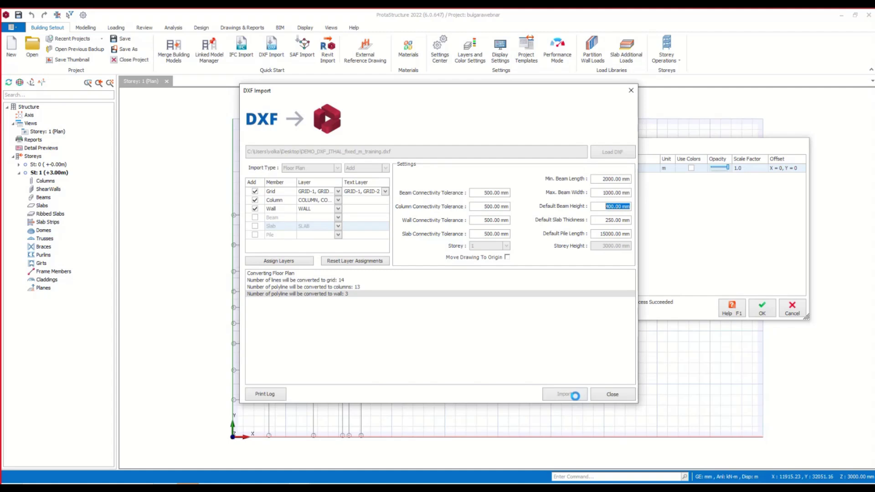
Close the import and reference drawing dialogs and create a 3D view of storey 1
click(619, 393)
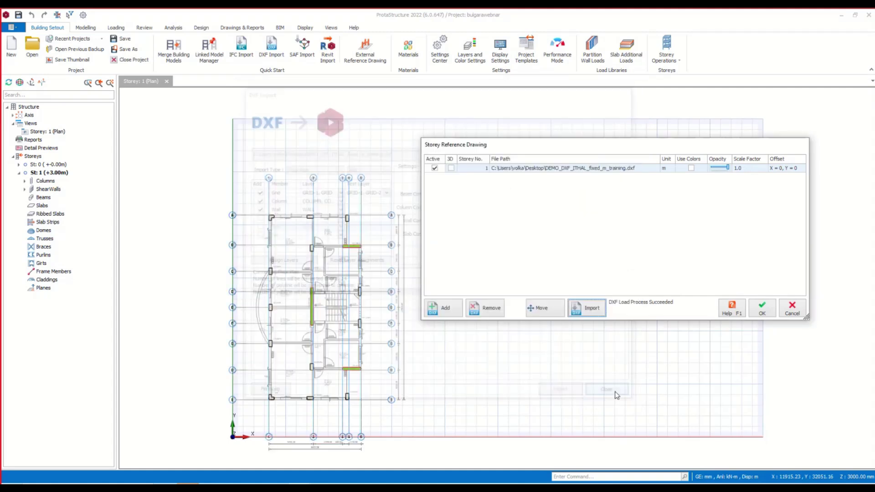
click(792, 310)
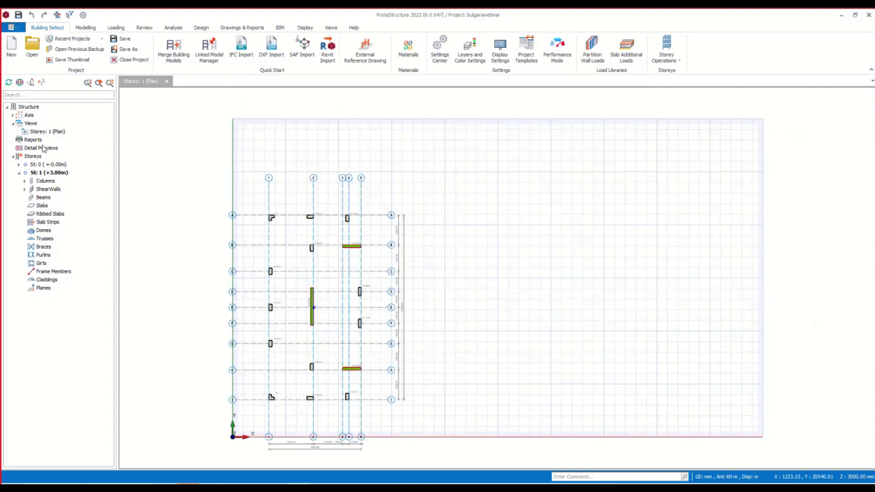
right_click(31, 124)
click(54, 140)
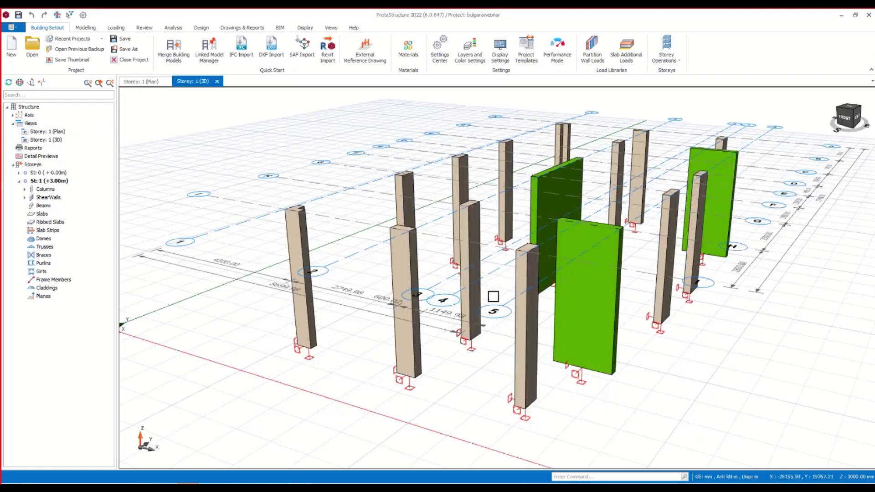
Inspect the imported columns in 3D, then return to the storey 1 plan
scroll(493, 296, up, 5)
right_click(531, 297)
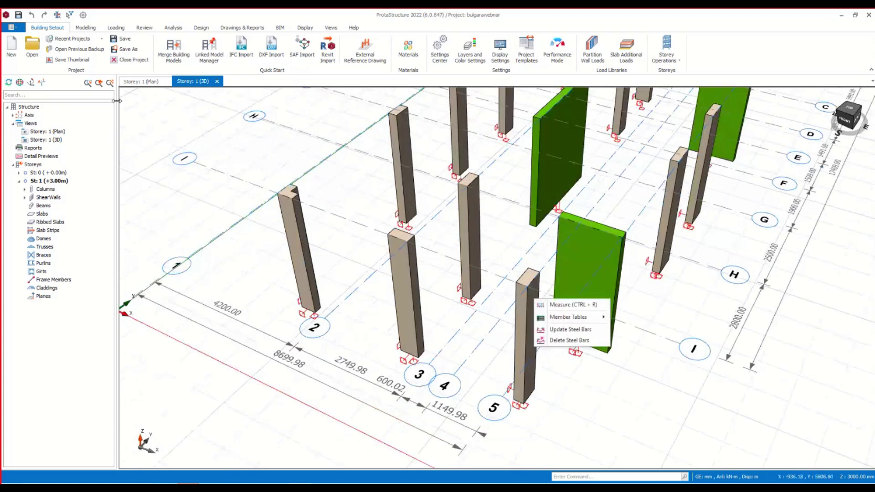
click(142, 91)
click(141, 81)
scroll(410, 203, down, 3)
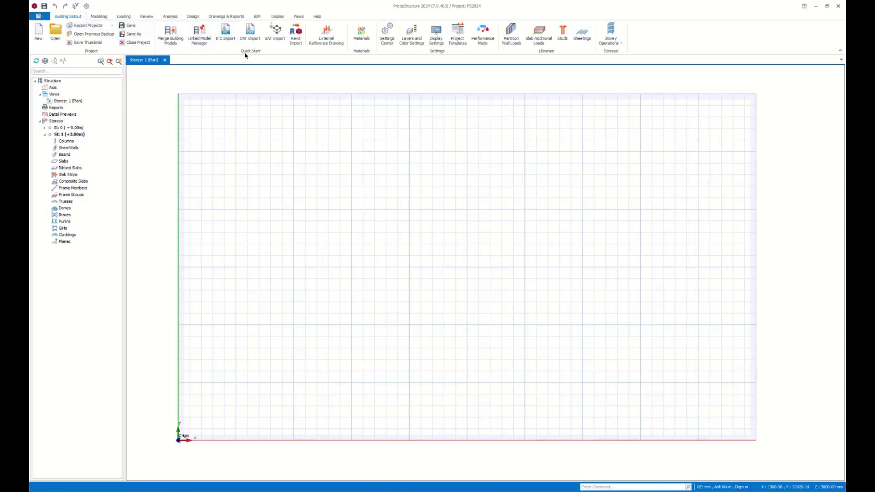
Generate an orthogonal grid at 10000,5000 with numbered-axis spacings 5000,3000,4000,6000,2000
click(99, 16)
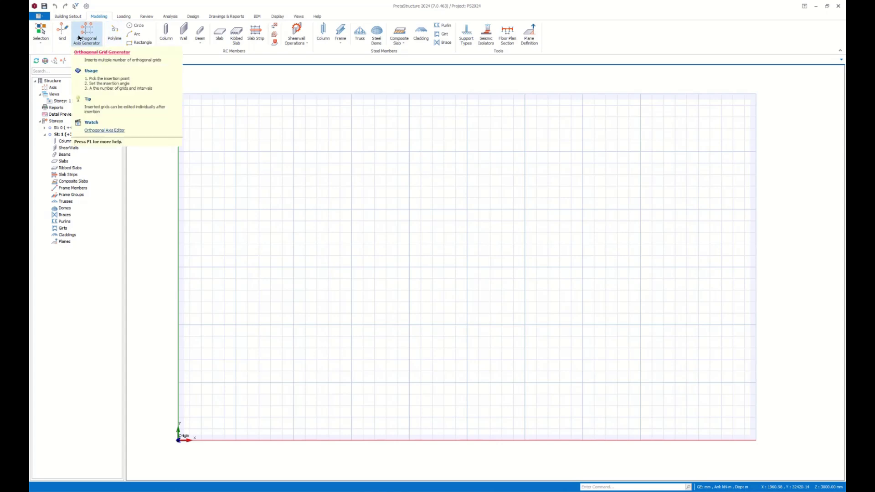
click(84, 39)
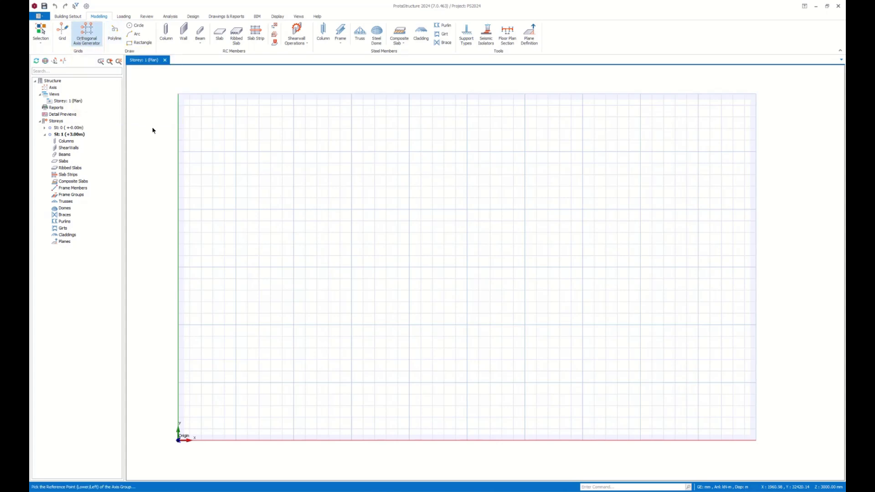
click(293, 383)
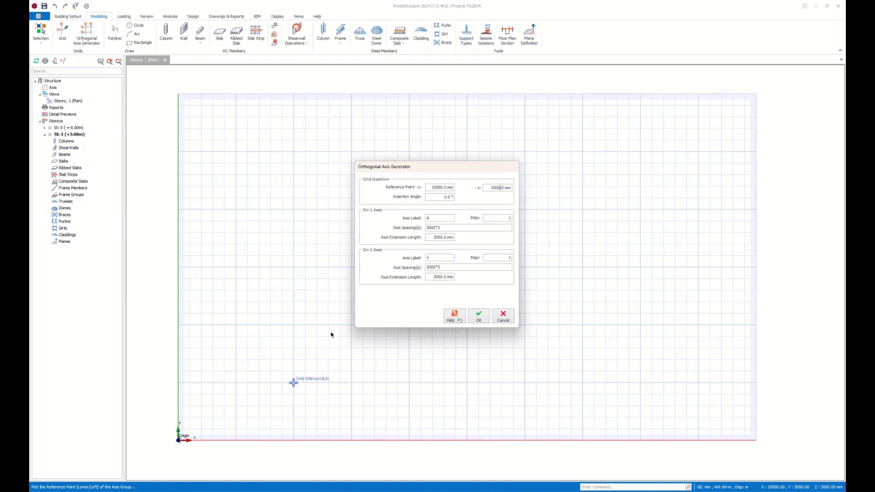
click(447, 268)
text(500)
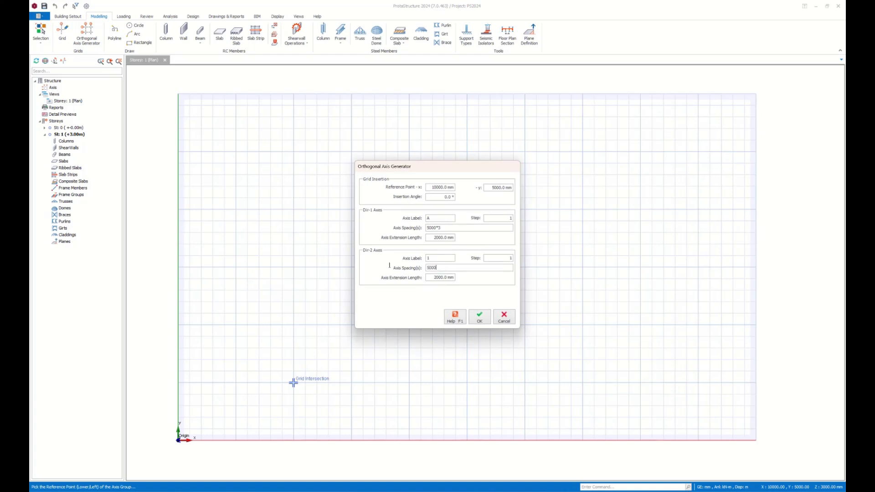
text(0,3000,4000,6000,2000)
click(477, 317)
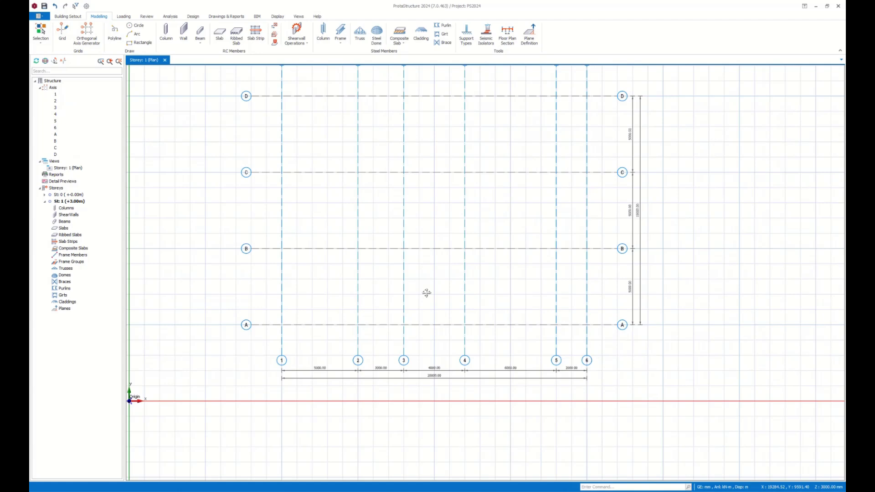
Delete the straight axis 1 through its Properties
middle_drag(426, 293, 416, 326)
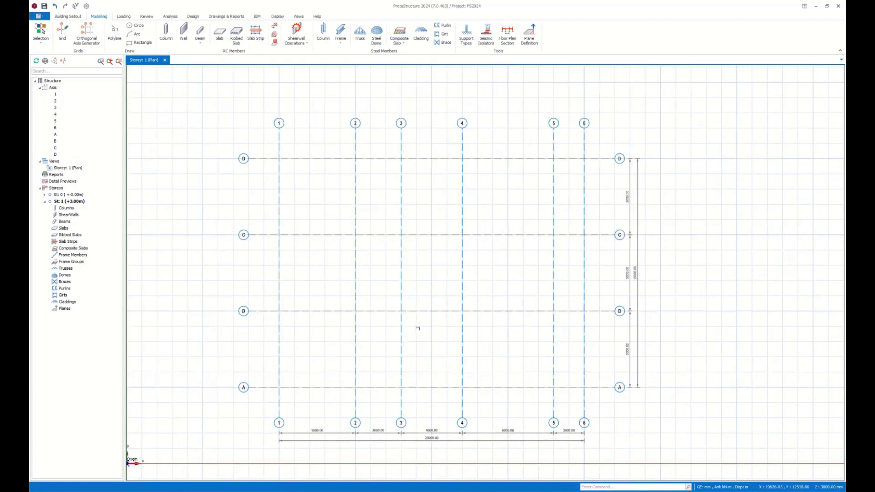
click(280, 273)
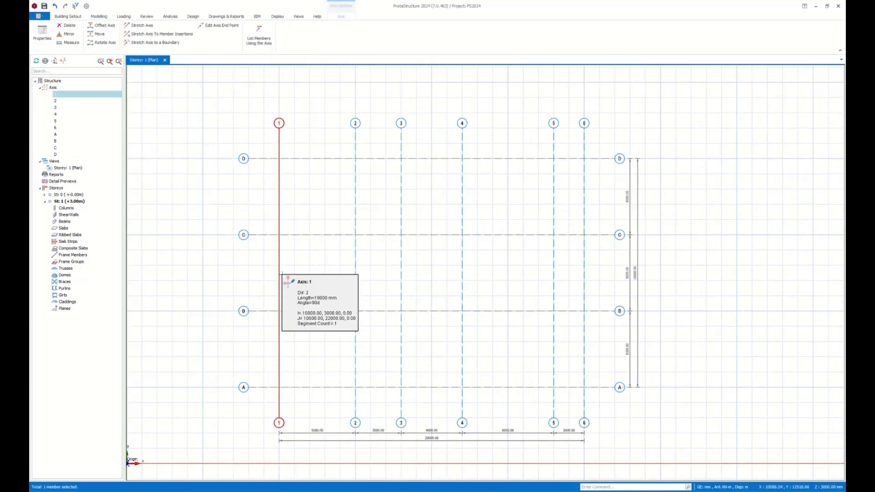
right_click(280, 273)
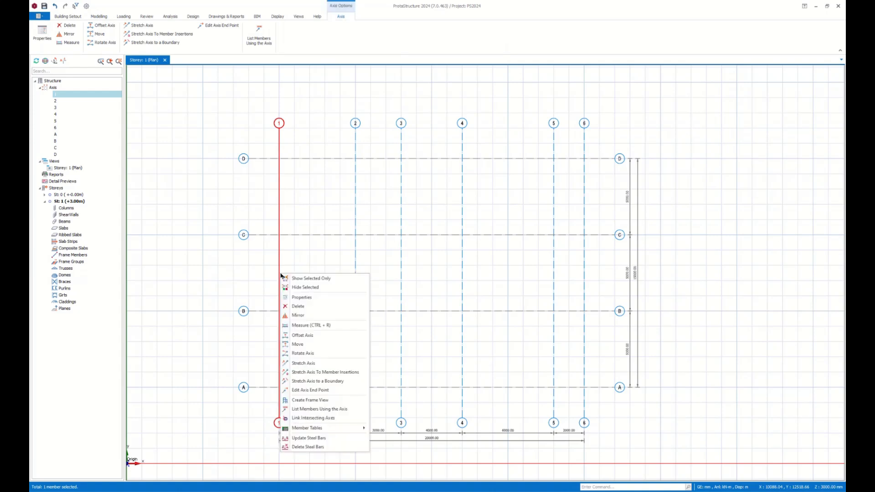
click(302, 297)
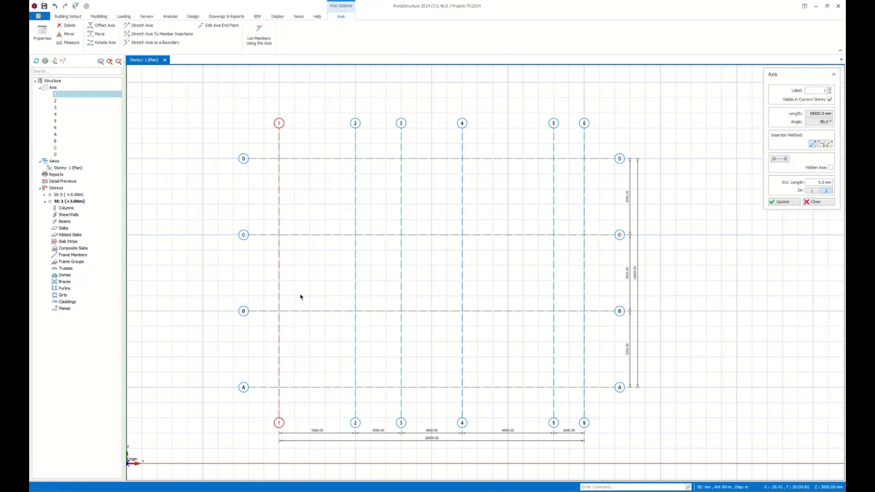
key(Delete)
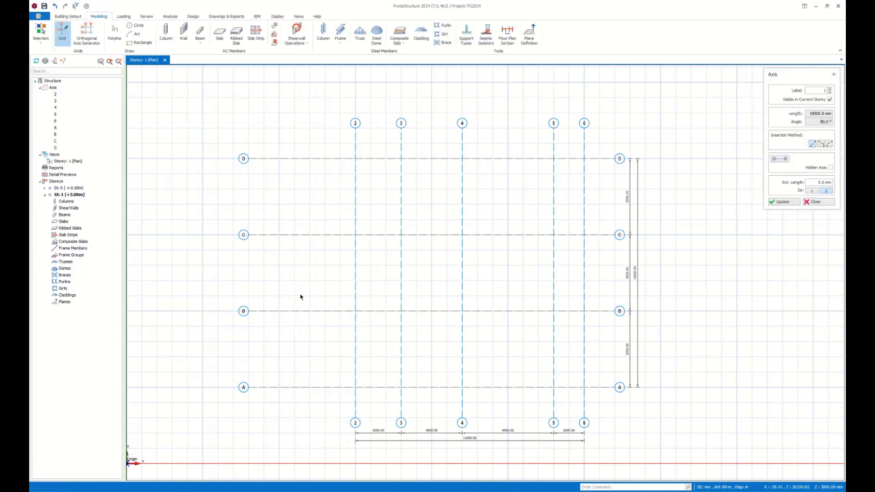
Draw a new arc axis 1 from the top to grid A with a -1500 offset
click(829, 145)
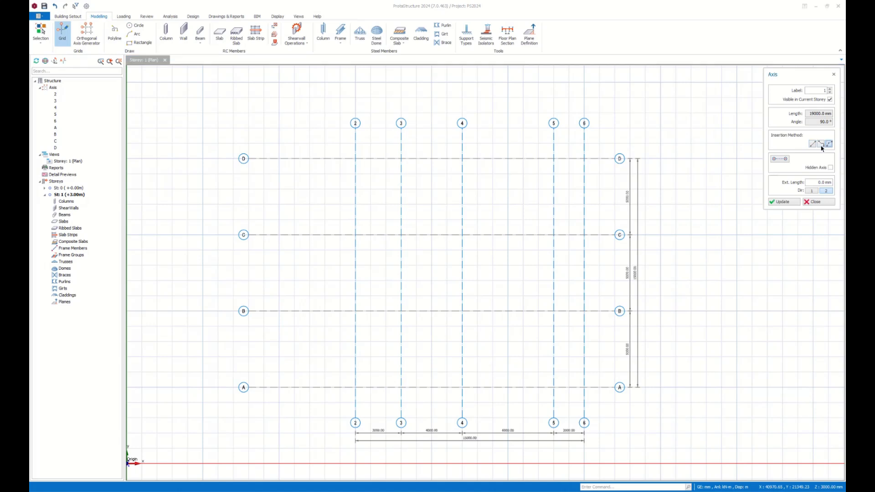
click(278, 128)
scroll(287, 278, up, 3)
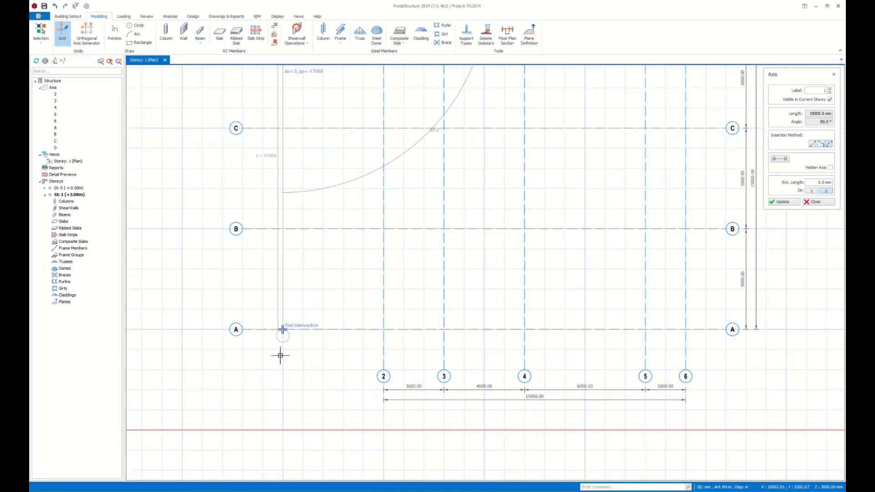
click(283, 365)
middle_drag(333, 244, 349, 340)
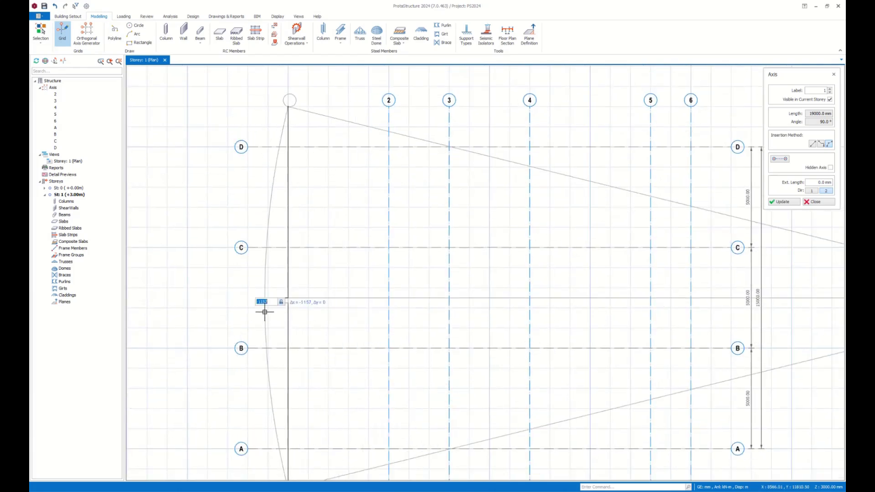
text(-1500)
key(Return)
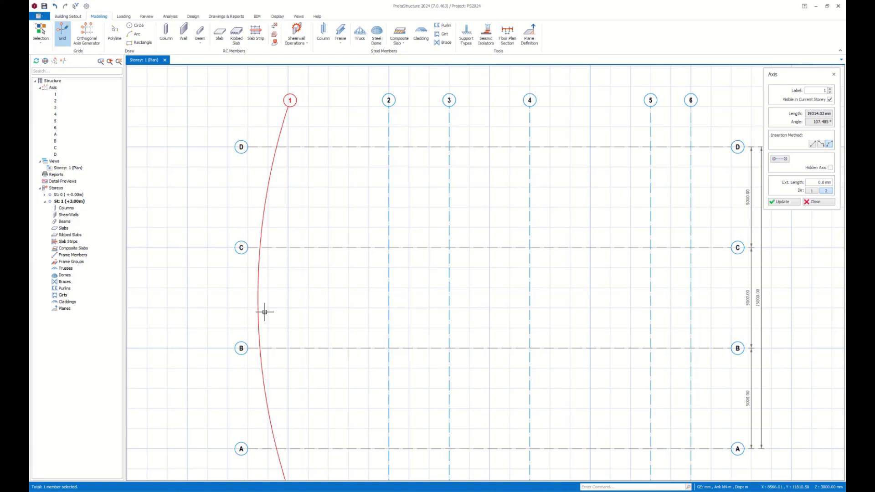
key(Escape)
middle_drag(302, 371, 256, 269)
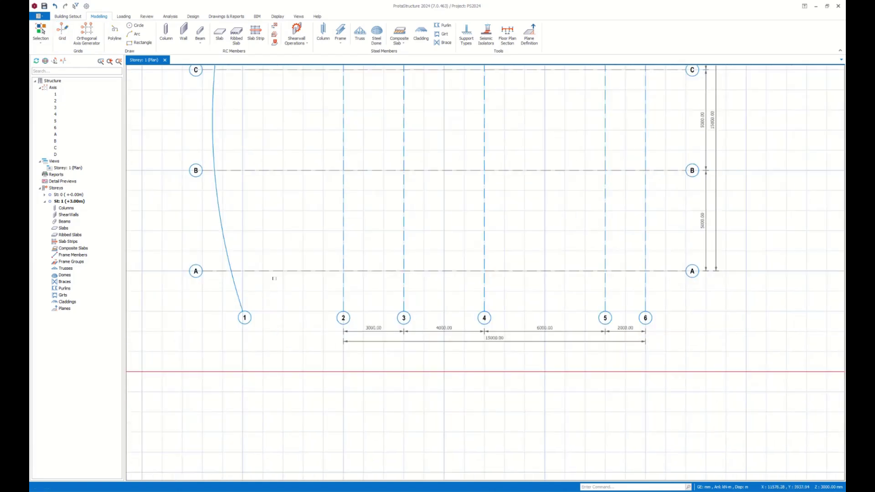
Delete the straight axis A through its Properties
click(274, 271)
right_click(274, 273)
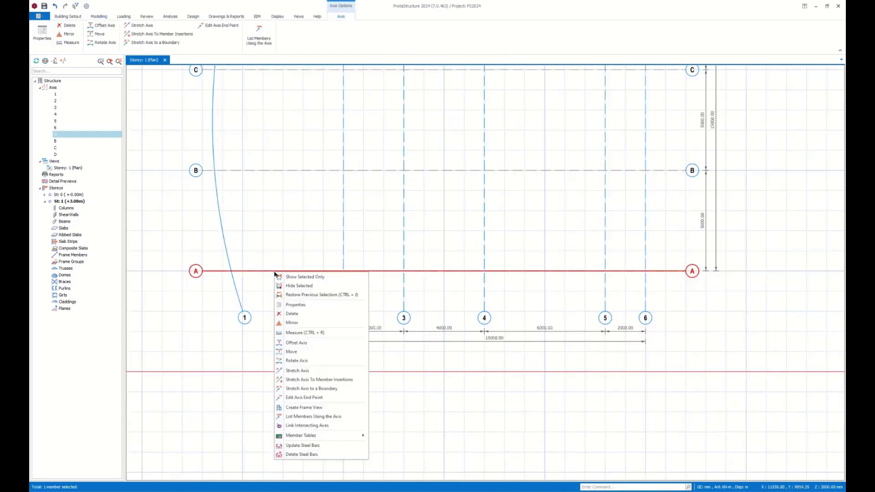
click(297, 305)
key(Delete)
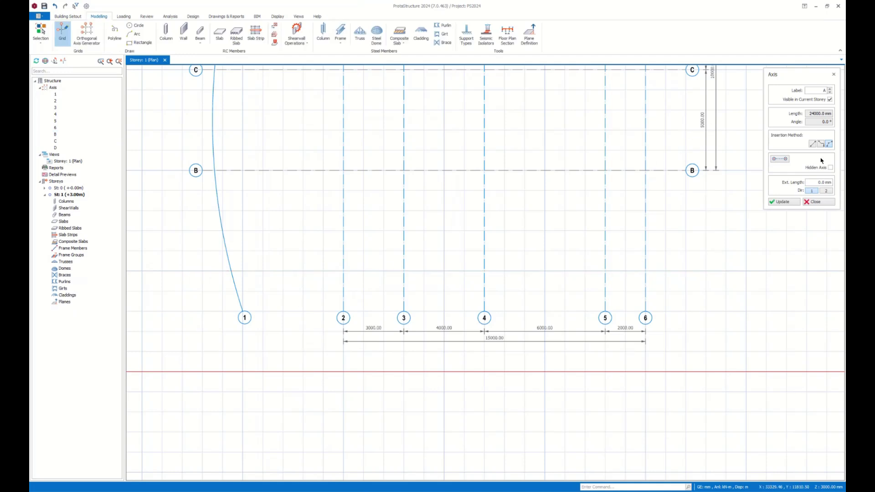
Start a polyline axis A at the left, with vertices at grid 3 and a raised kink at grid 4
click(821, 144)
scroll(247, 271, up, 1)
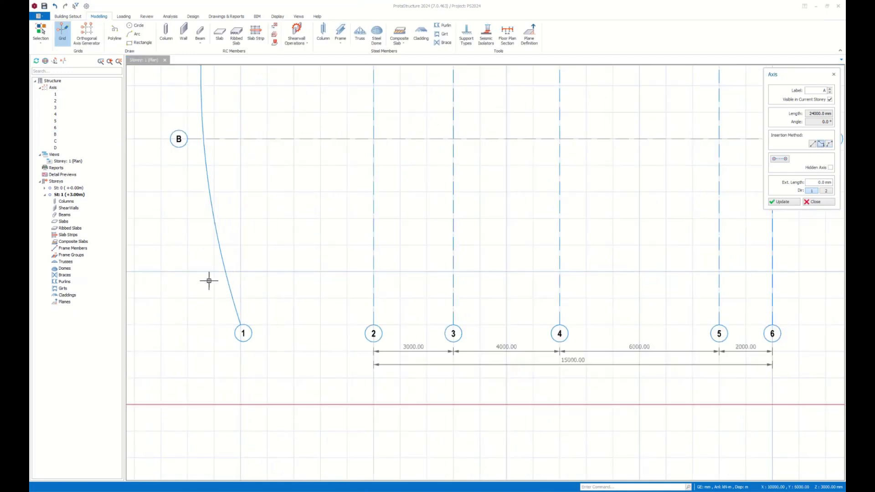
click(187, 272)
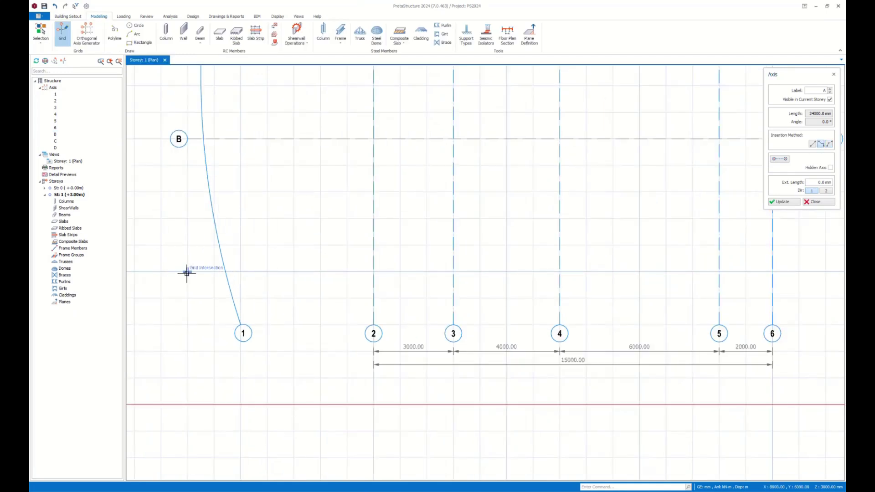
click(453, 272)
click(560, 216)
middle_drag(472, 214, 228, 203)
Continue axis A level past grid 6, remove the stray vertices and finish it
click(581, 208)
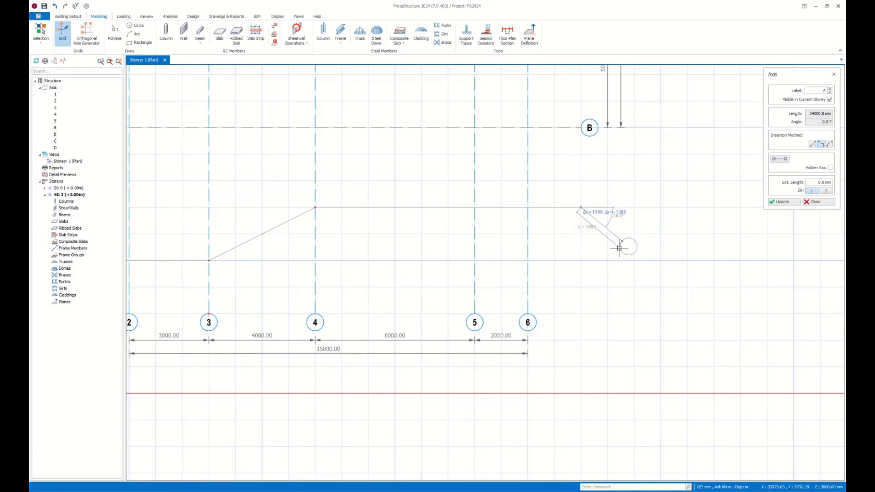
click(633, 234)
click(619, 287)
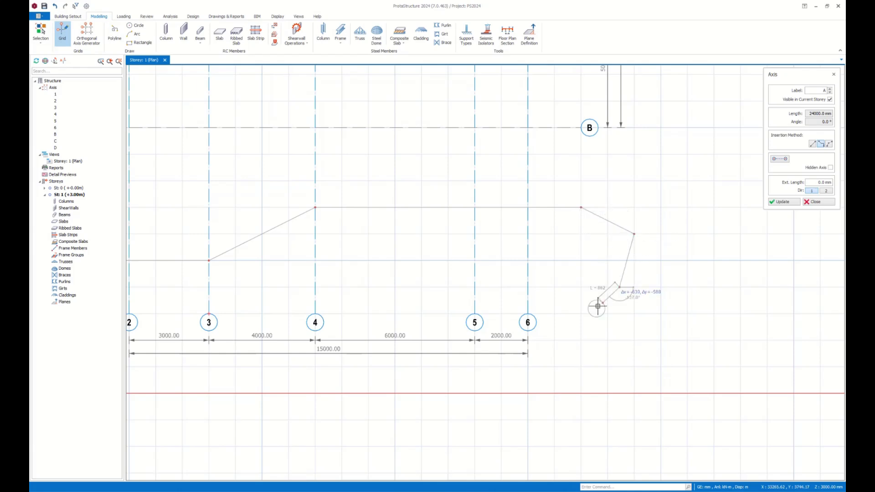
click(599, 306)
click(642, 320)
key(BackSpace)
key(BackSpace)
key(BackSpace)
key(BackSpace)
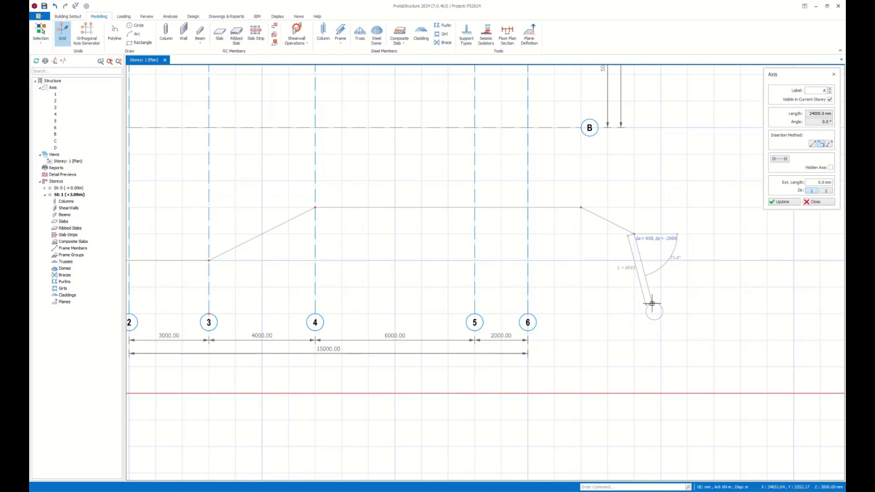
key(Return)
scroll(520, 240, down, 3)
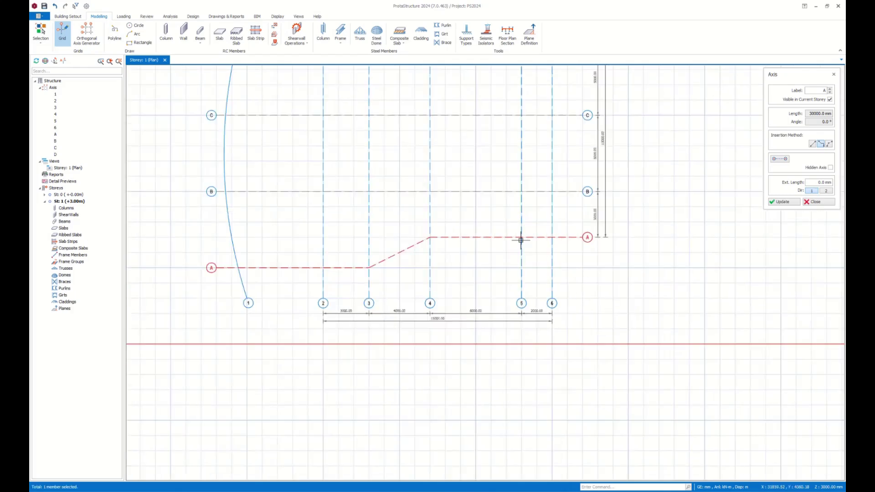
scroll(518, 239, down, 2)
scroll(471, 269, up, 3)
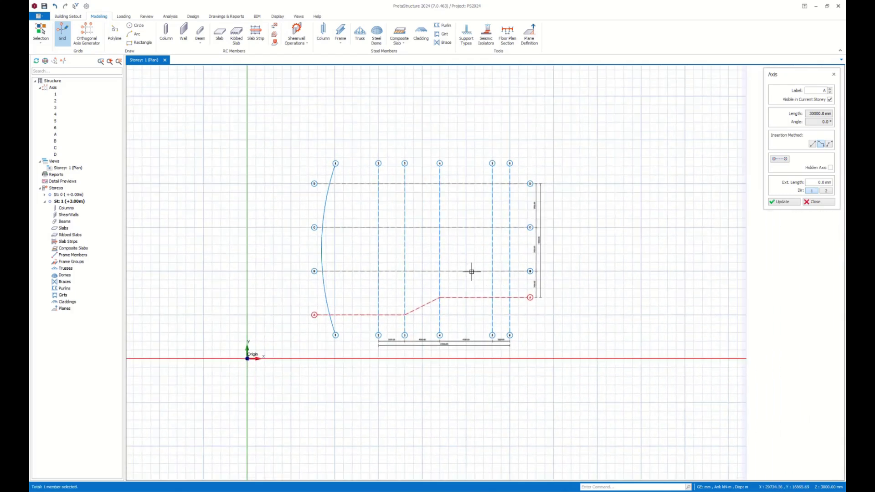
scroll(456, 263, up, 1)
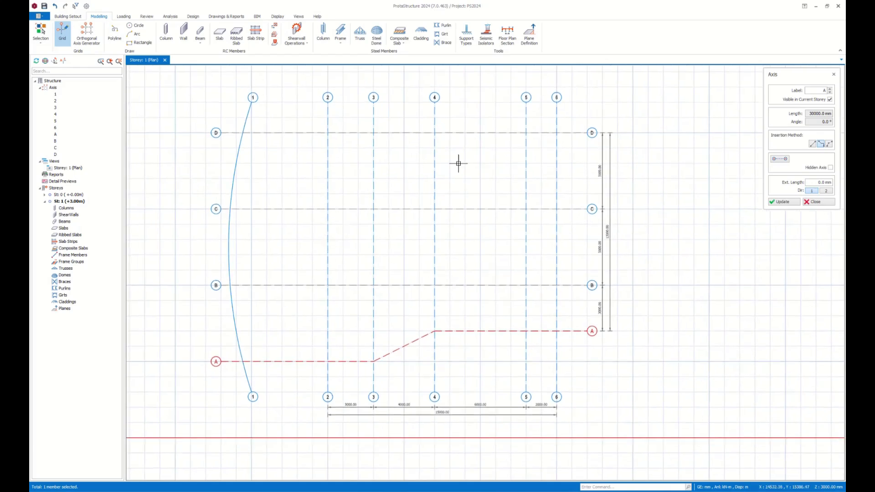